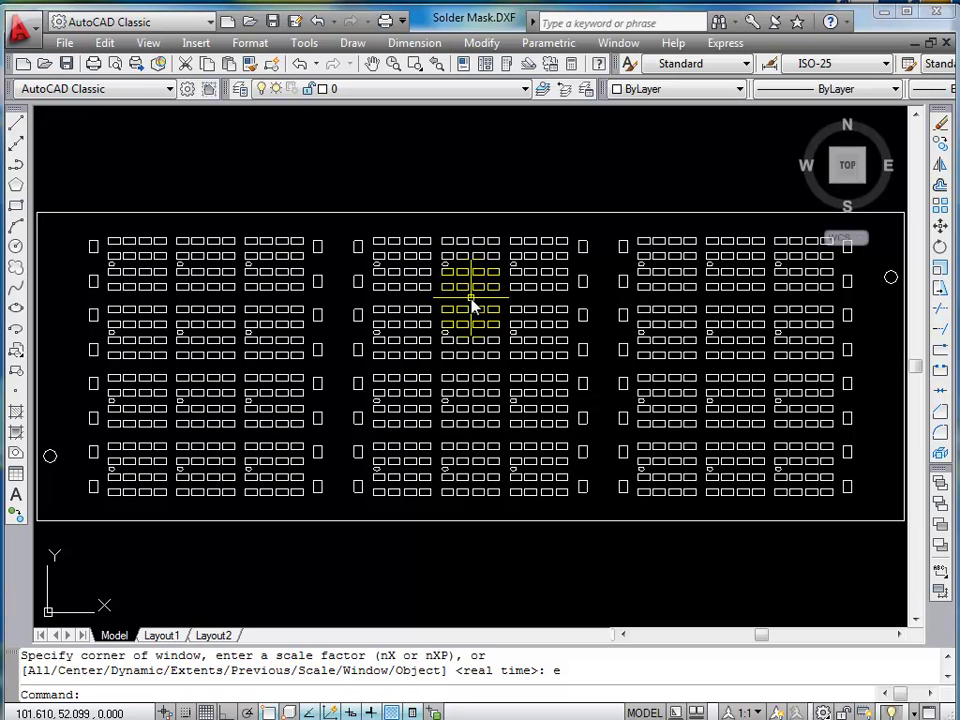
Step: Select and inspect a pad outline edge in the AutoCAD drawing, then cancel the selection
{"action": "scroll", "coordinate": [471, 305], "scroll_direction": "up", "scroll_amount": 12}
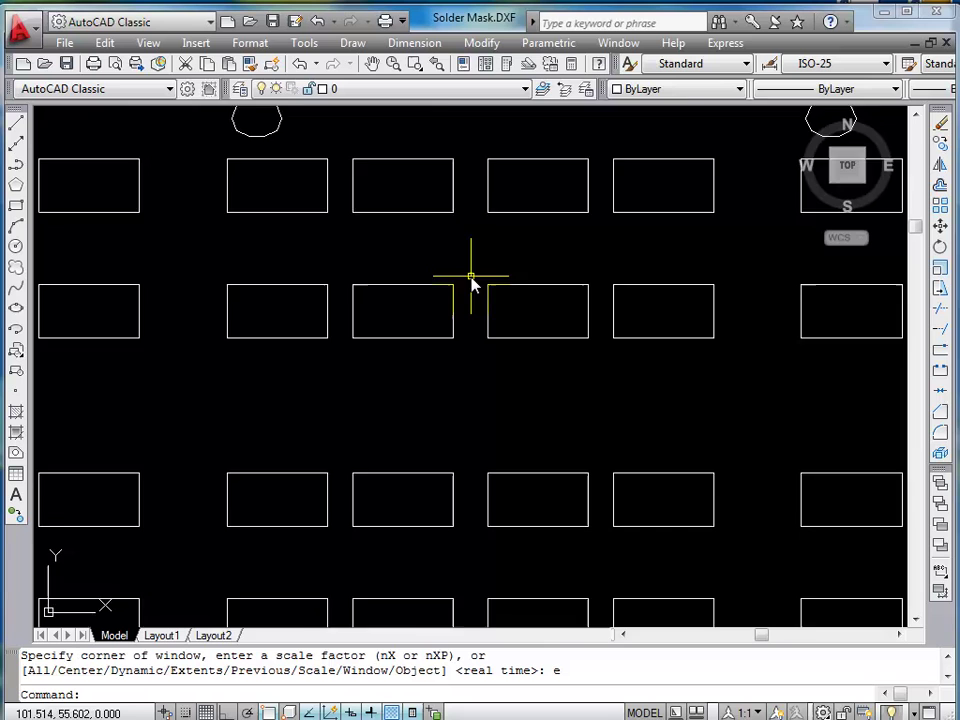
{"action": "left_click", "coordinate": [463, 305]}
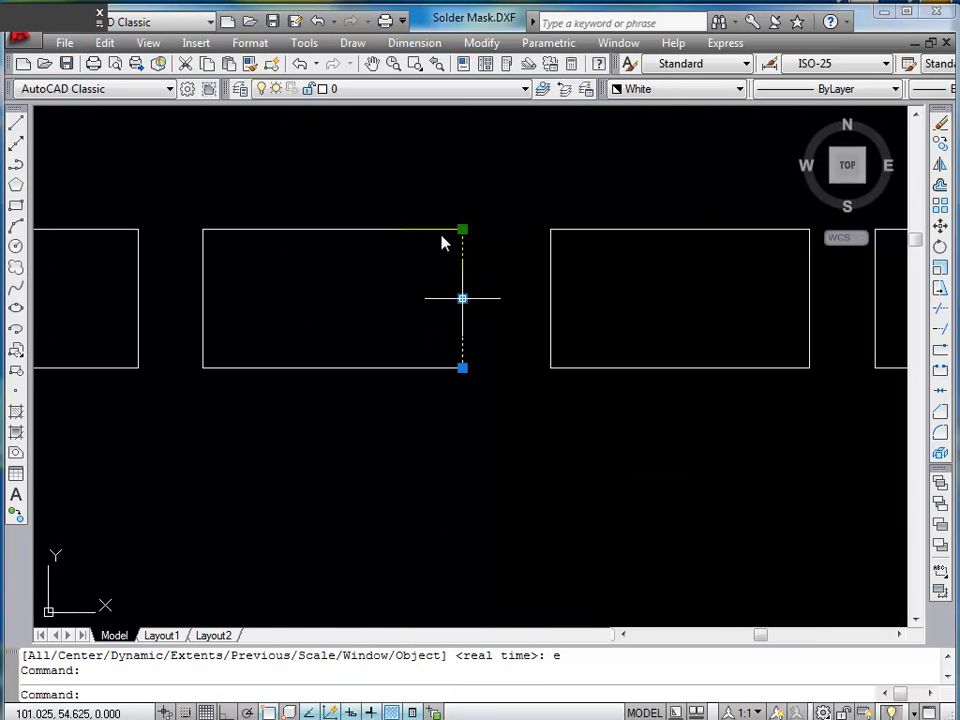
{"action": "left_click", "coordinate": [343, 285]}
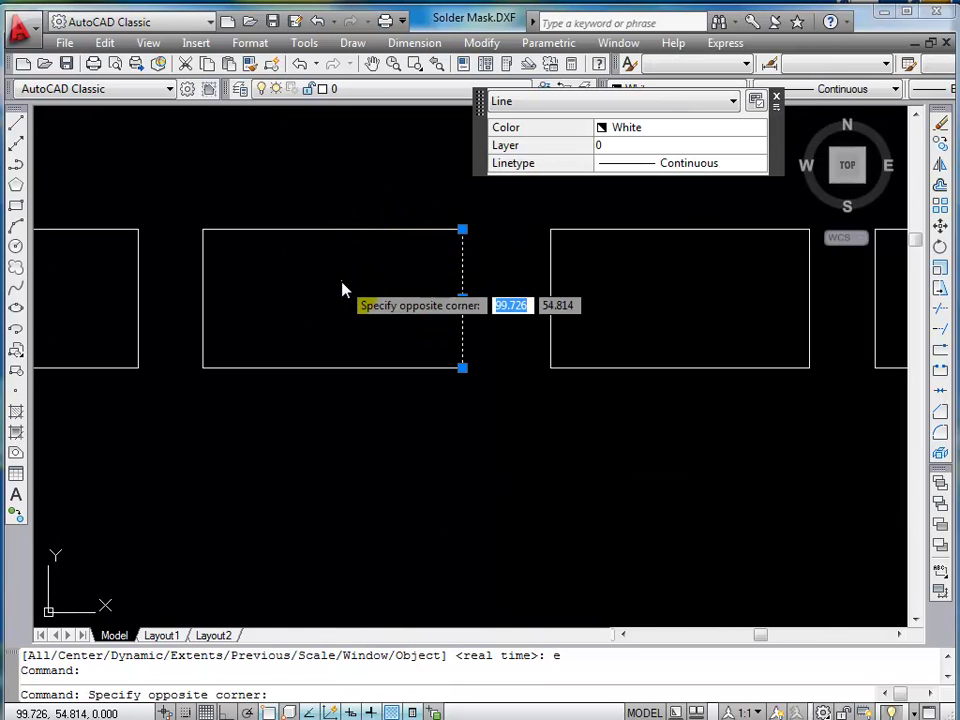
{"action": "scroll", "coordinate": [343, 287], "scroll_direction": "down", "scroll_amount": 2}
{"action": "scroll", "coordinate": [342, 290], "scroll_direction": "down", "scroll_amount": 4}
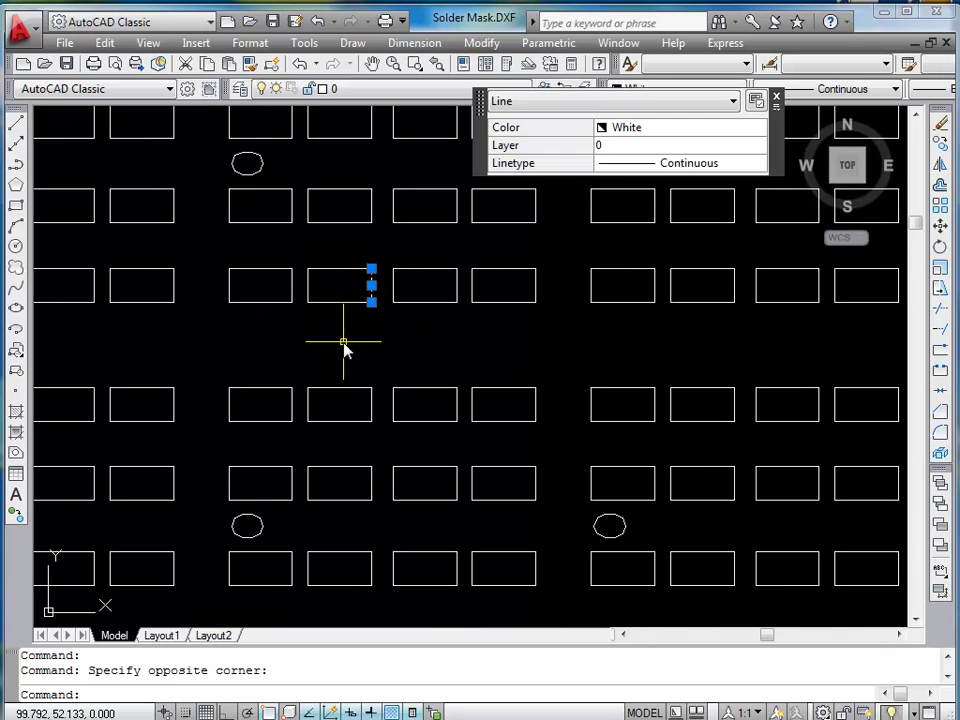
{"action": "scroll", "coordinate": [245, 162], "scroll_direction": "up", "scroll_amount": 9}
{"action": "scroll", "coordinate": [245, 170], "scroll_direction": "down", "scroll_amount": 2}
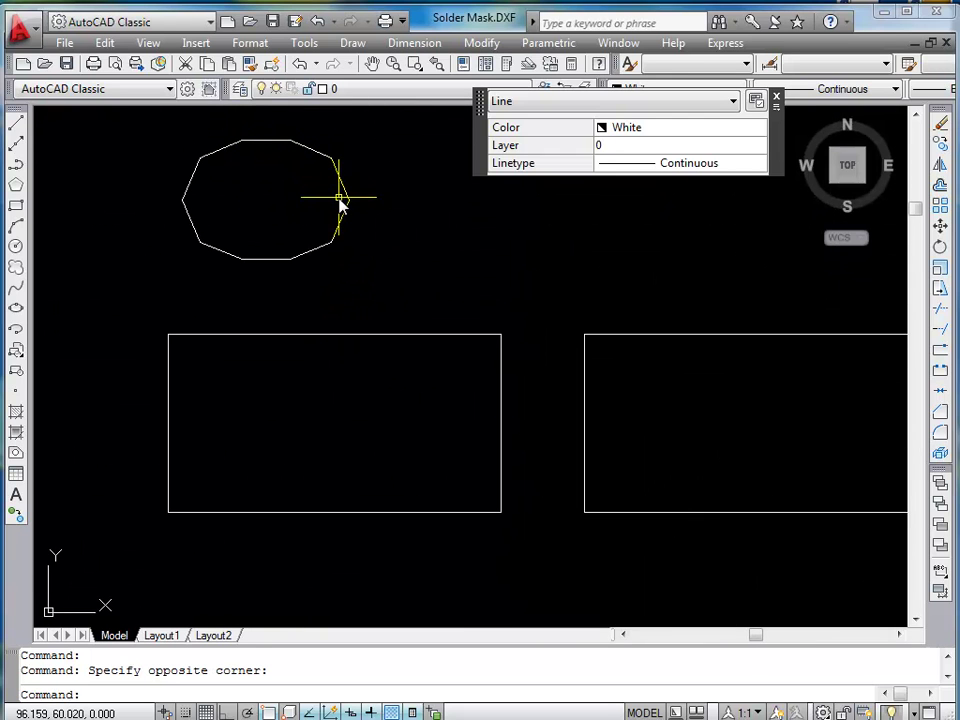
{"action": "key", "text": "Escape"}
Step: Zoom out of the outline drawing and show the filled solder-mask image in ACDSee
{"action": "scroll", "coordinate": [510, 270], "scroll_direction": "down", "scroll_amount": 8}
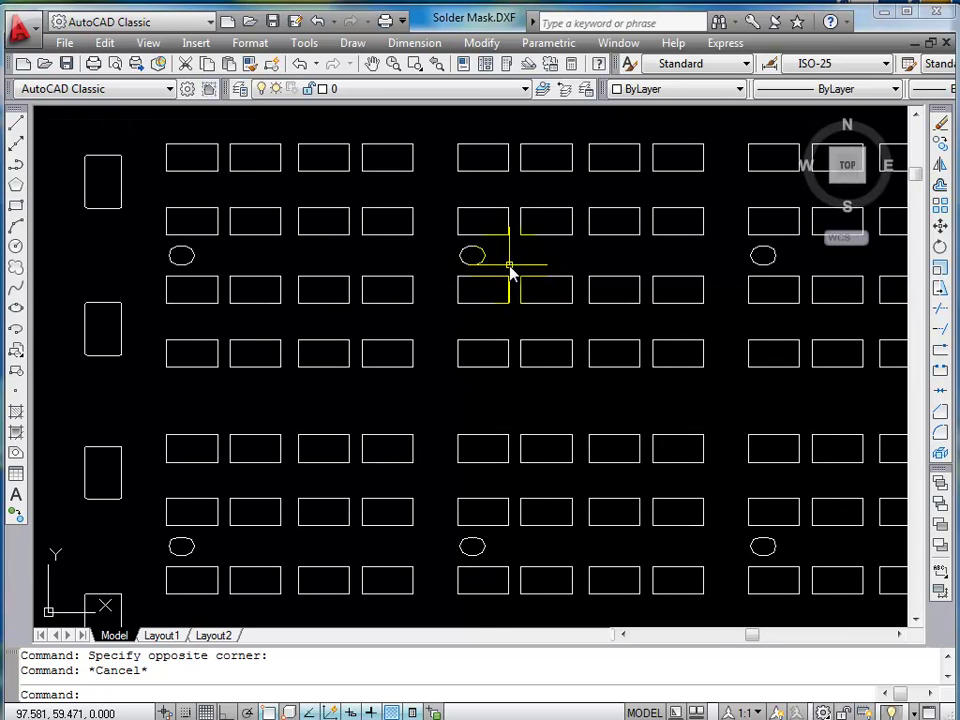
{"action": "scroll", "coordinate": [510, 270], "scroll_direction": "down", "scroll_amount": 3}
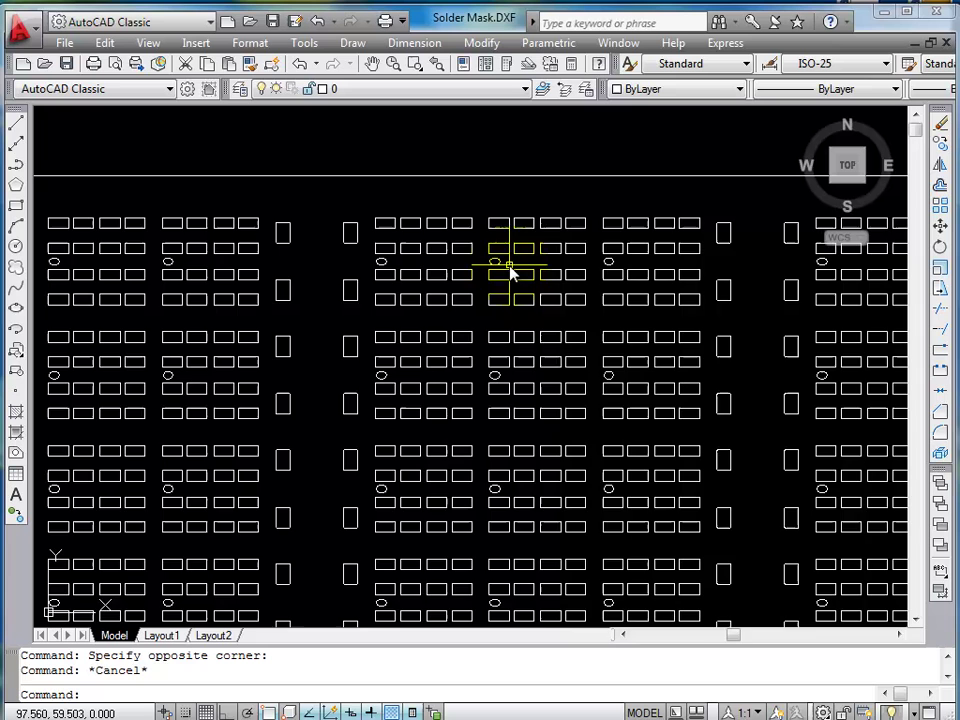
{"action": "scroll", "coordinate": [505, 272], "scroll_direction": "down", "scroll_amount": 5}
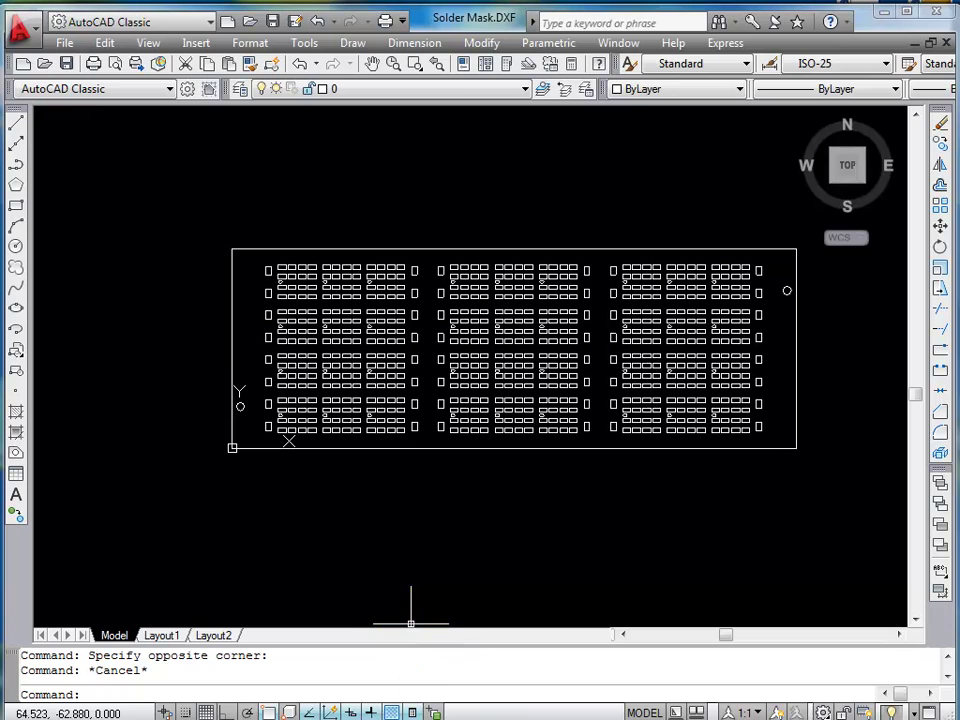
{"action": "left_click", "coordinate": [787, 716]}
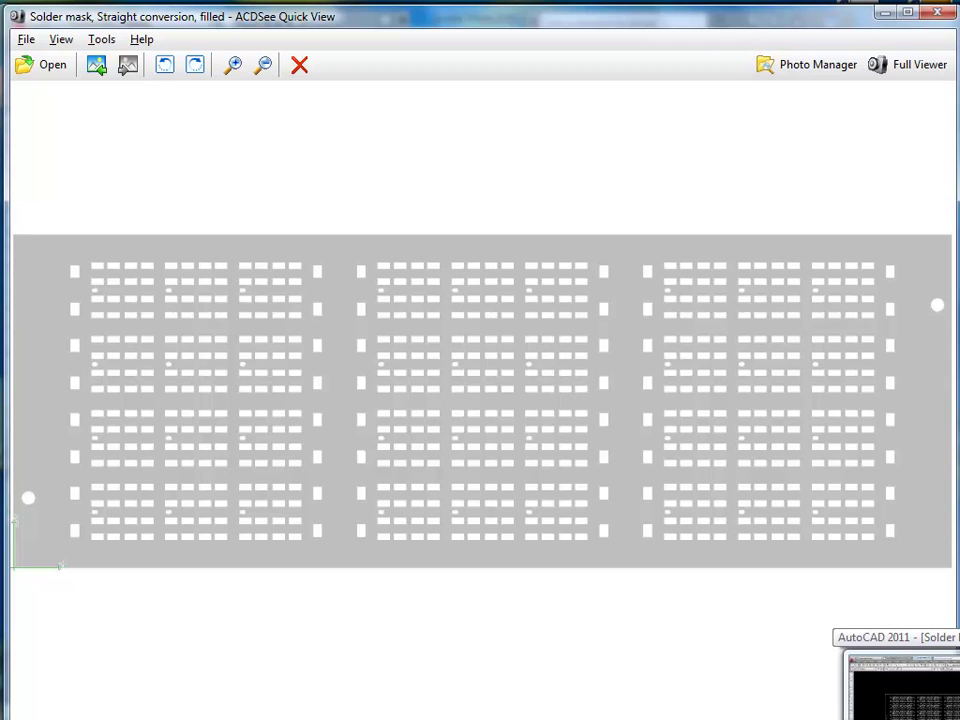
Step: Return to the AutoCAD outline drawing and zoom around its pad rectangles
{"action": "left_click", "coordinate": [900, 688]}
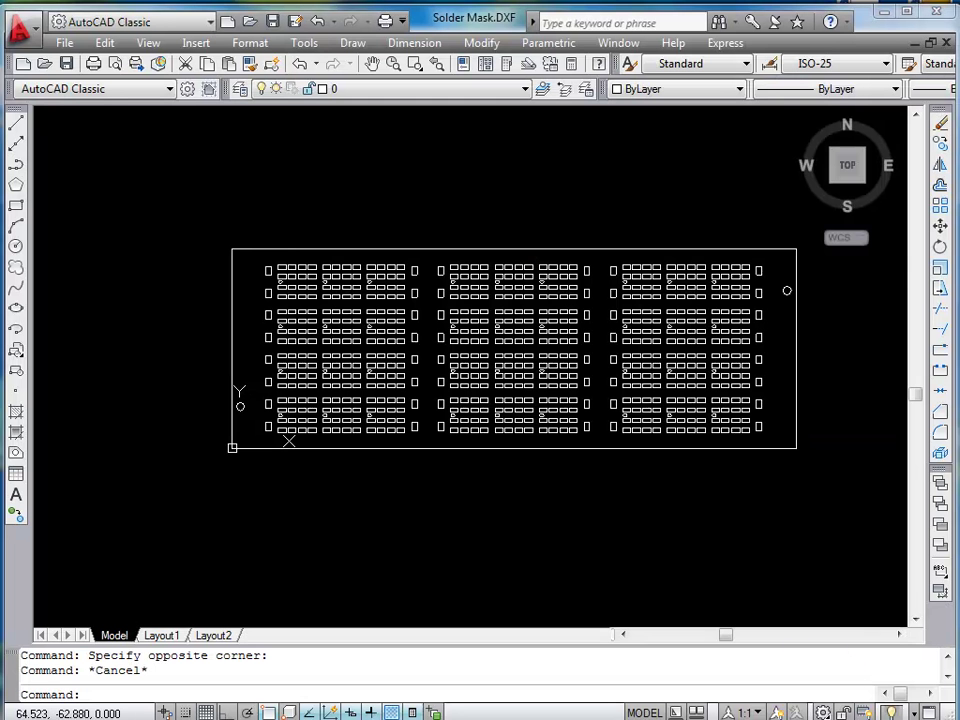
{"action": "scroll", "coordinate": [520, 258], "scroll_direction": "up", "scroll_amount": 2}
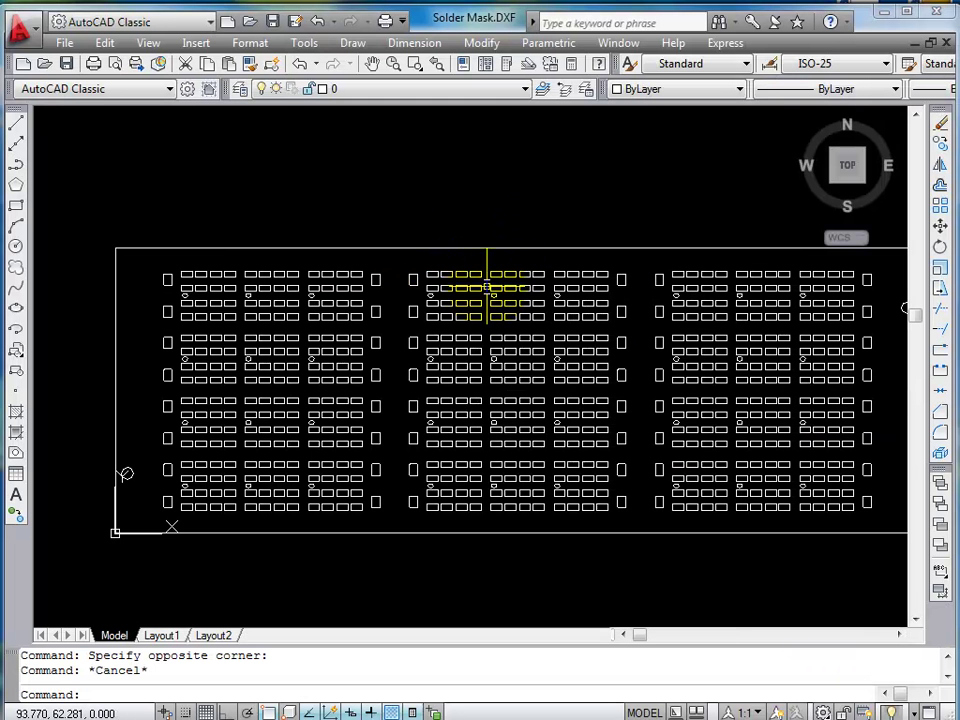
{"action": "scroll", "coordinate": [434, 275], "scroll_direction": "up", "scroll_amount": 3}
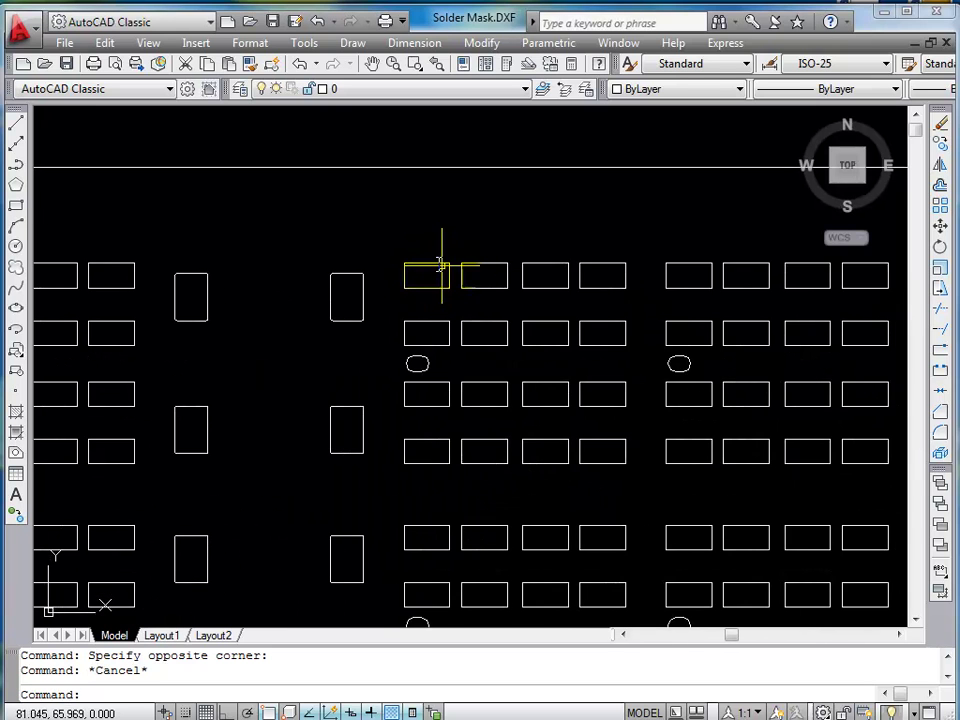
{"action": "scroll", "coordinate": [343, 279], "scroll_direction": "up", "scroll_amount": 3}
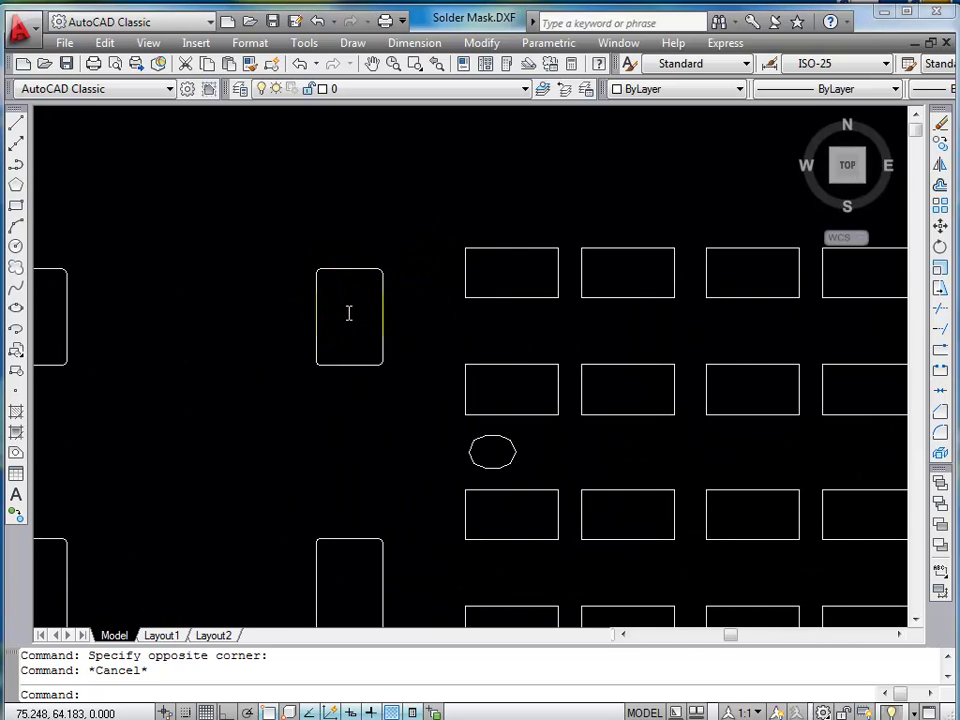
{"action": "scroll", "coordinate": [349, 313], "scroll_direction": "down", "scroll_amount": 5}
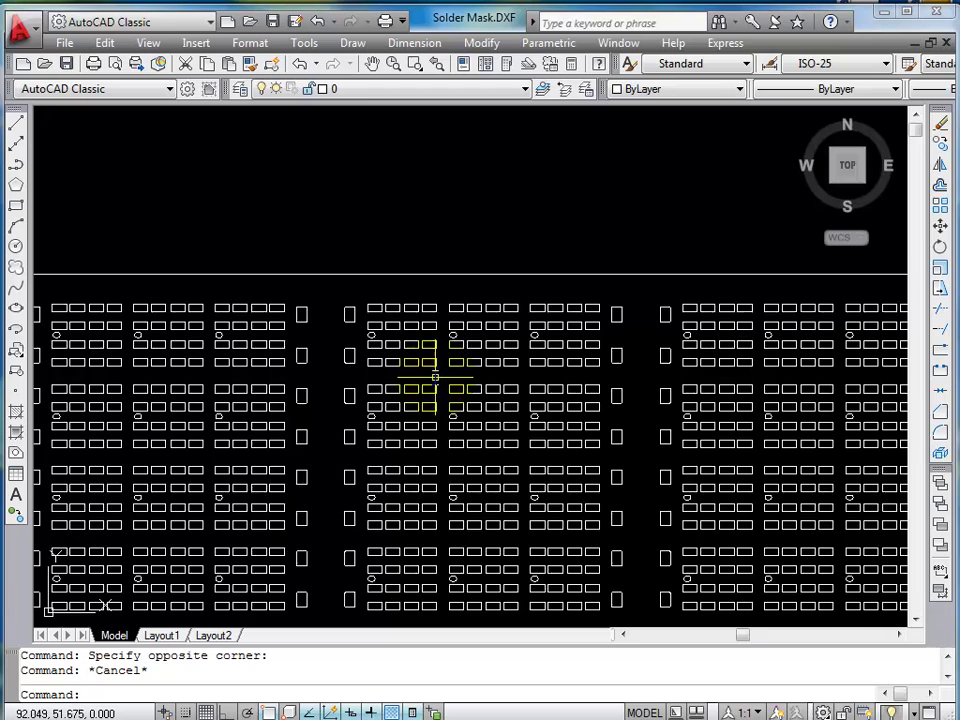
{"action": "scroll", "coordinate": [435, 390], "scroll_direction": "down", "scroll_amount": 2}
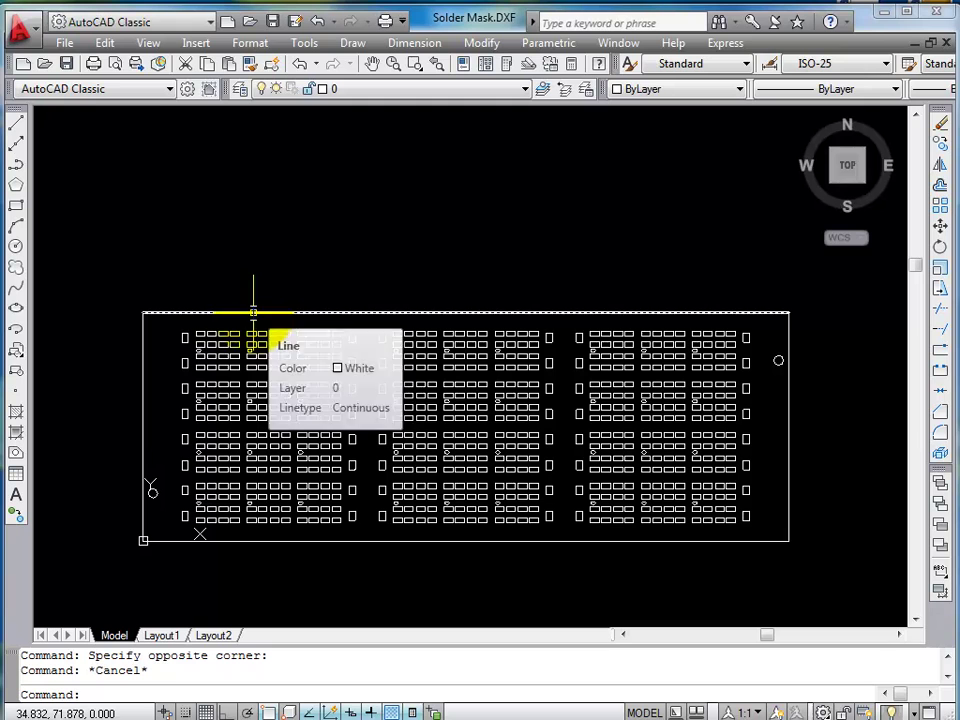
Step: Glance at the filled ACDSee image again, then come back to the Solder Mask.DXF drawing
{"action": "scroll", "coordinate": [235, 303], "scroll_direction": "up", "scroll_amount": 2}
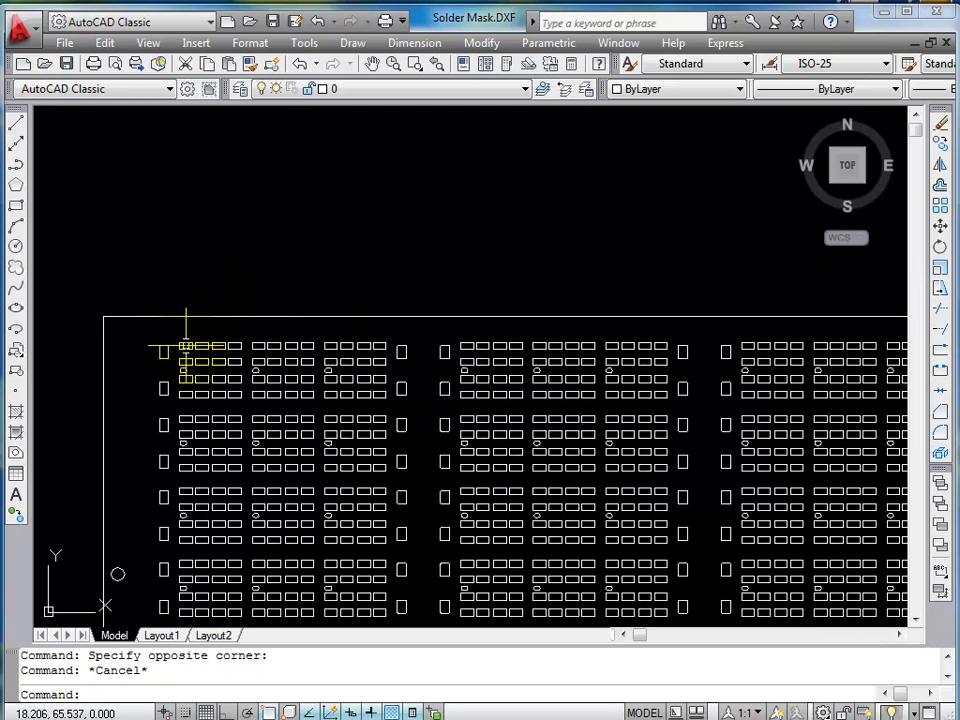
{"action": "left_click", "coordinate": [790, 712]}
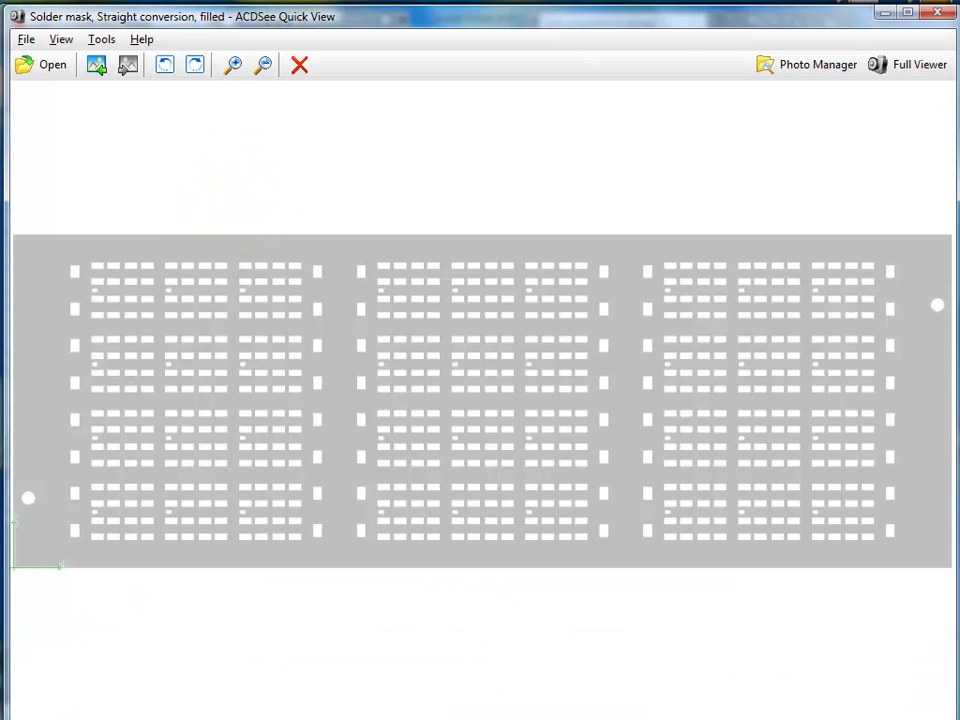
{"action": "left_click", "coordinate": [787, 716]}
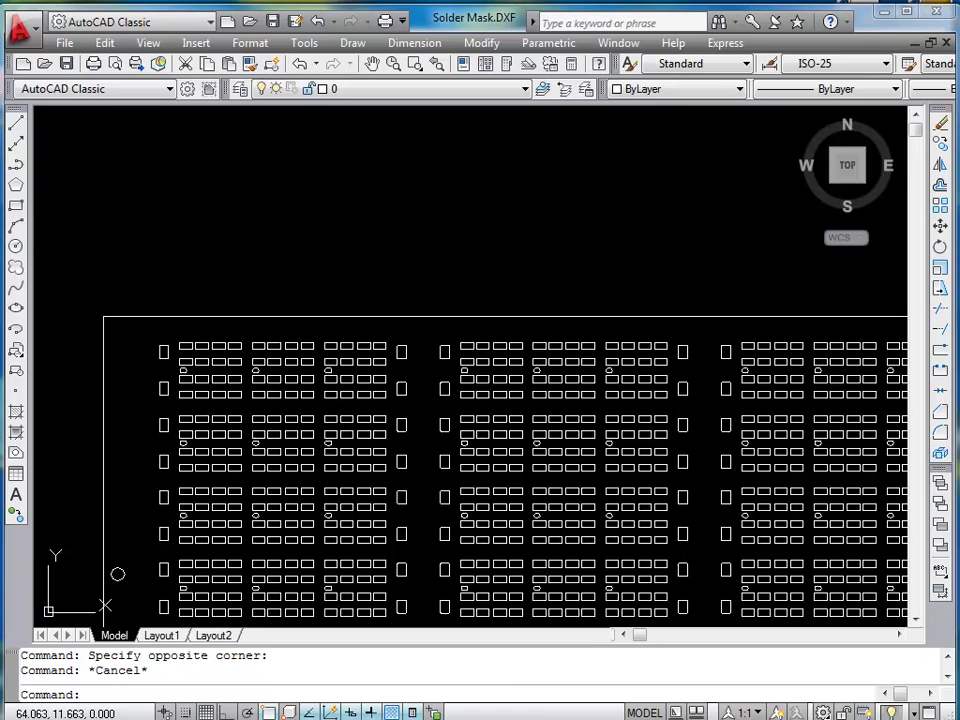
Step: In ACE 3000, set the conversion to DXF import with Gerber export
{"action": "left_click", "coordinate": [515, 716]}
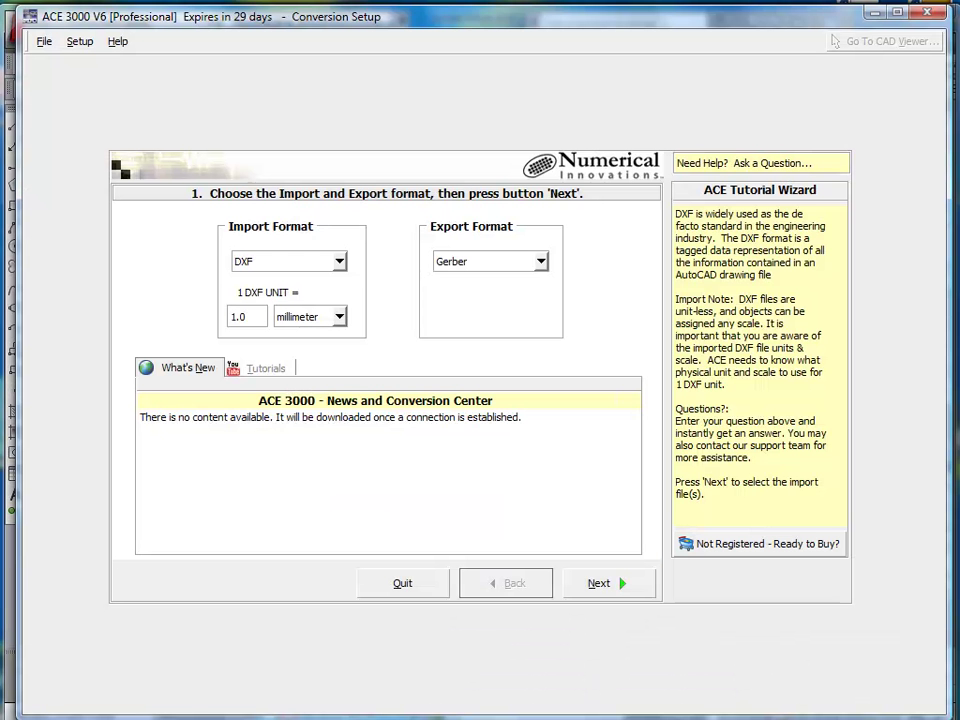
{"action": "left_click", "coordinate": [339, 261]}
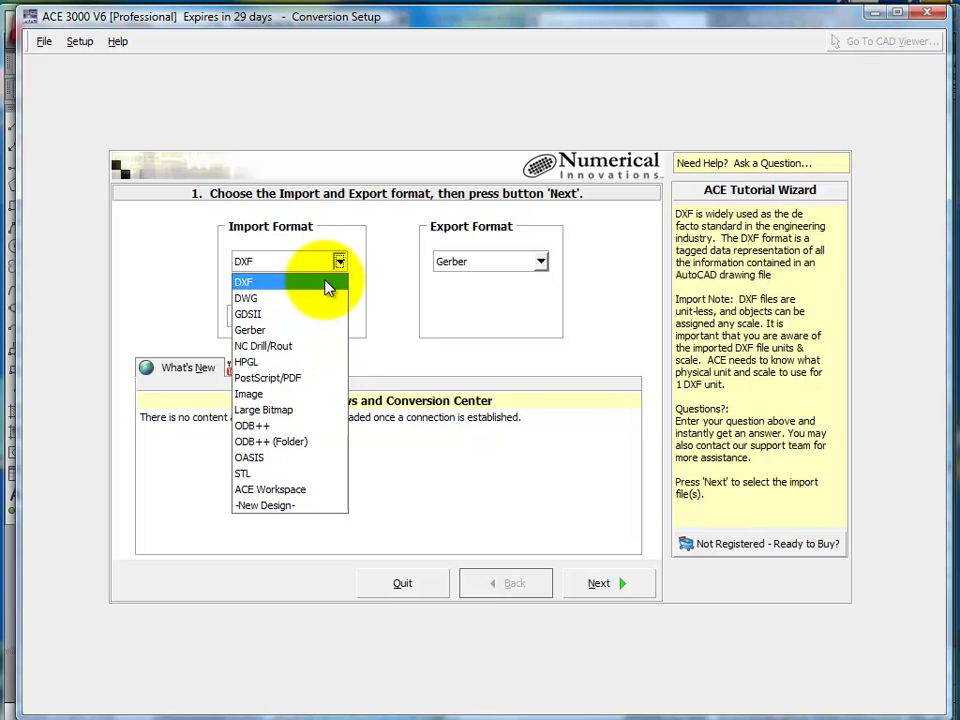
{"action": "left_click", "coordinate": [327, 287]}
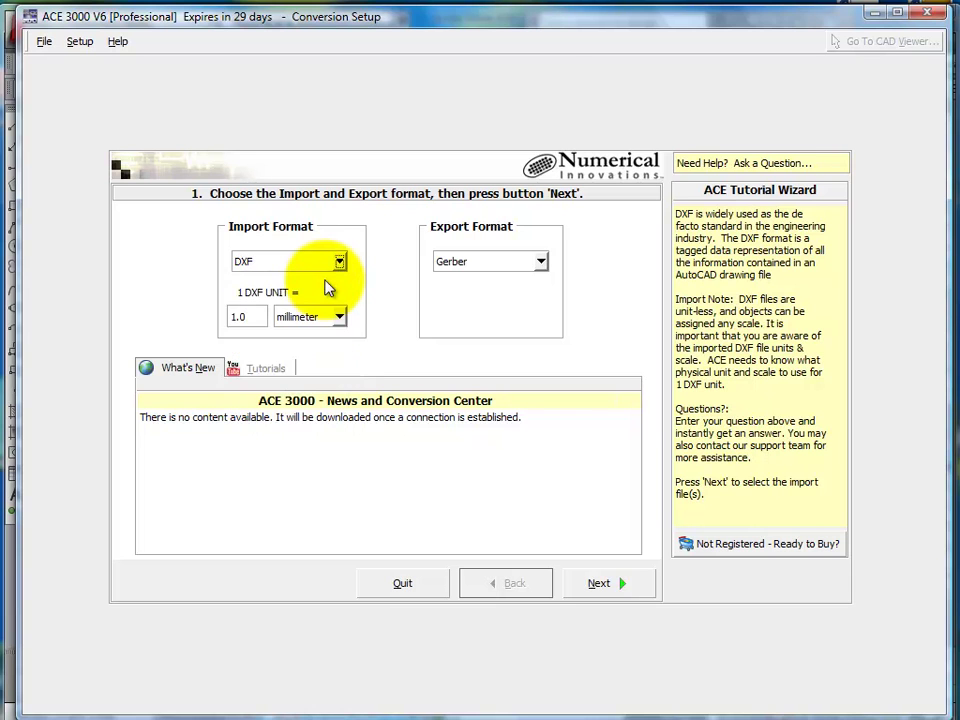
{"action": "left_click", "coordinate": [541, 262]}
{"action": "left_click", "coordinate": [531, 281]}
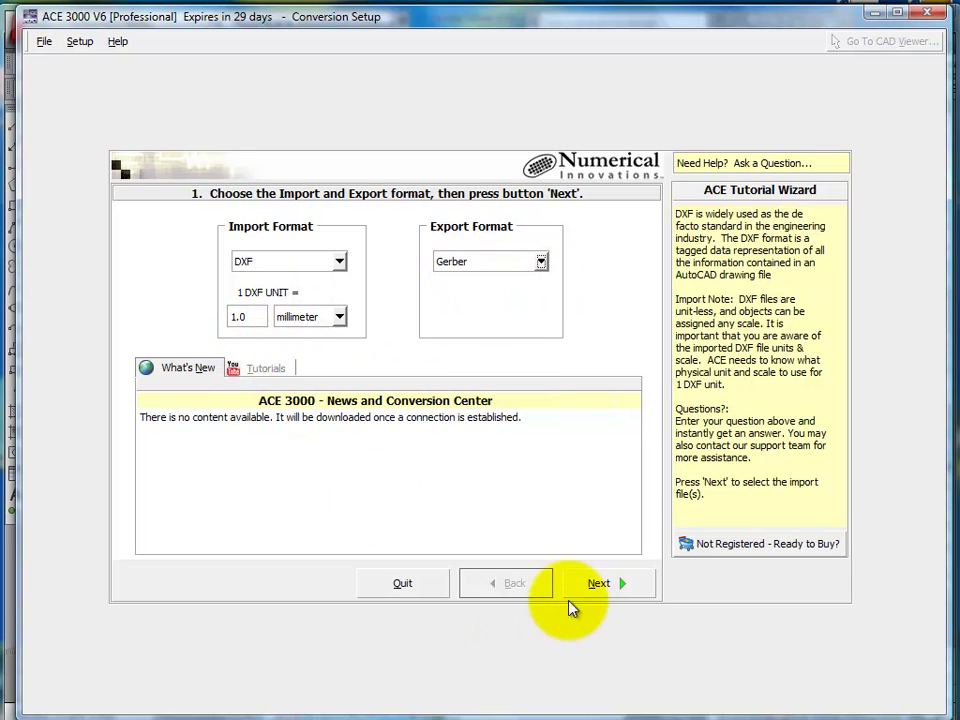
Step: Import the Solder Mask DXF file from the 4-11 folder
{"action": "left_click", "coordinate": [617, 583]}
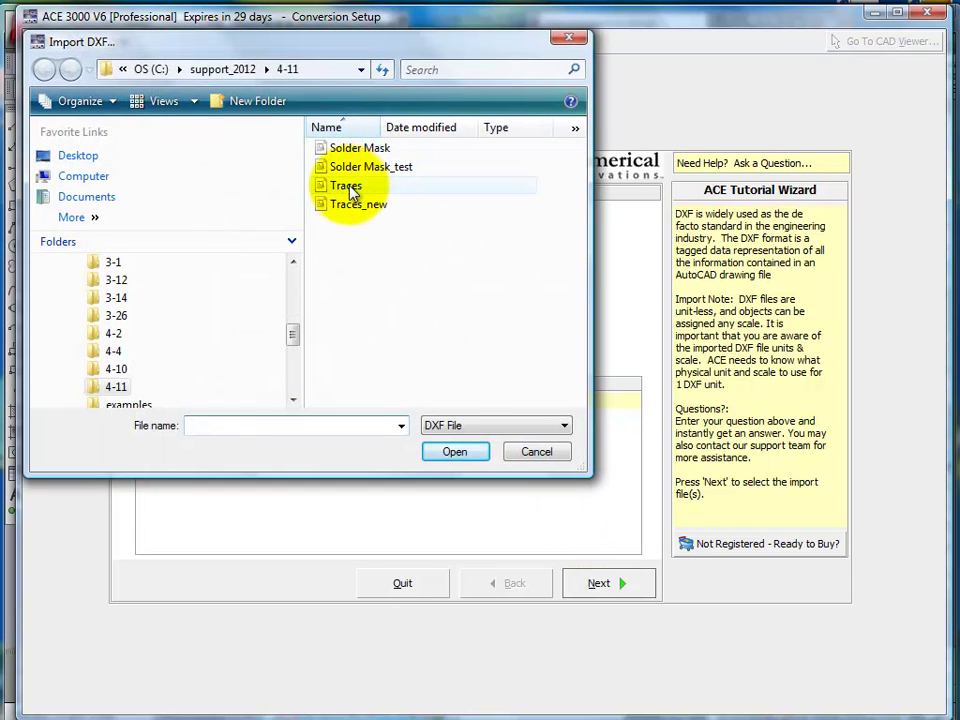
{"action": "left_click", "coordinate": [352, 148]}
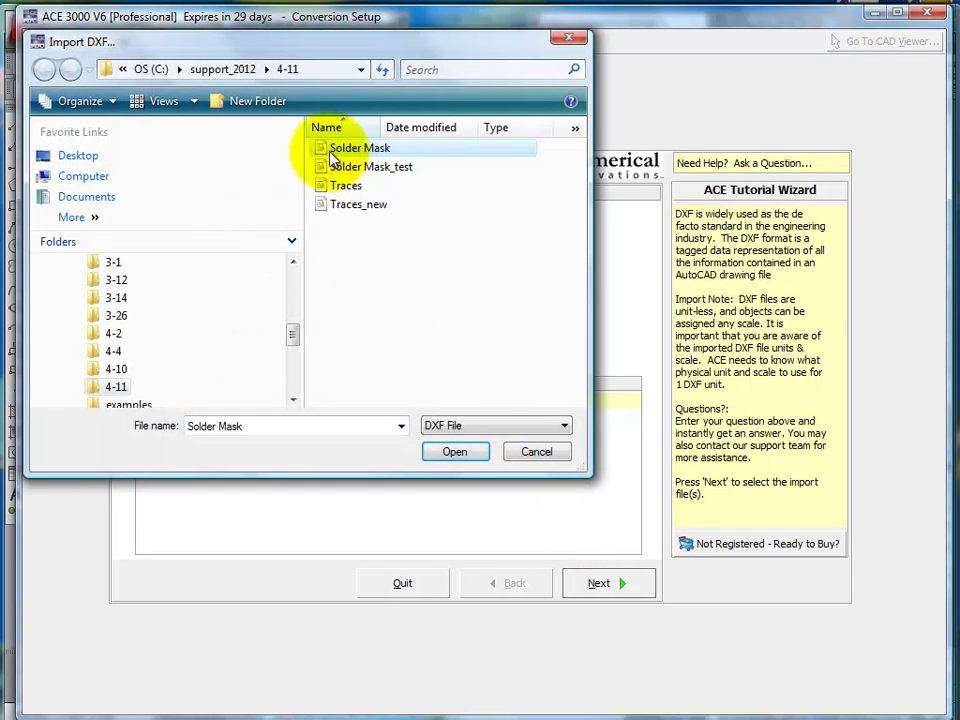
{"action": "left_click", "coordinate": [455, 453]}
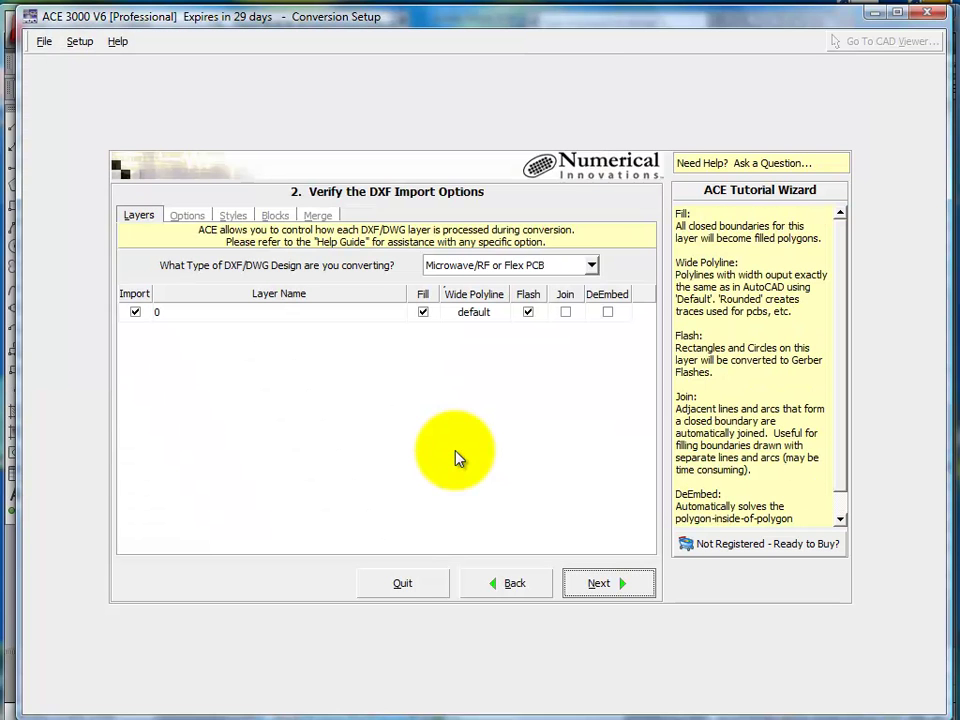
Step: Enable Join and DeEmbed for layer 0, briefly checking the Options tab before returning to Layers
{"action": "left_click", "coordinate": [565, 313]}
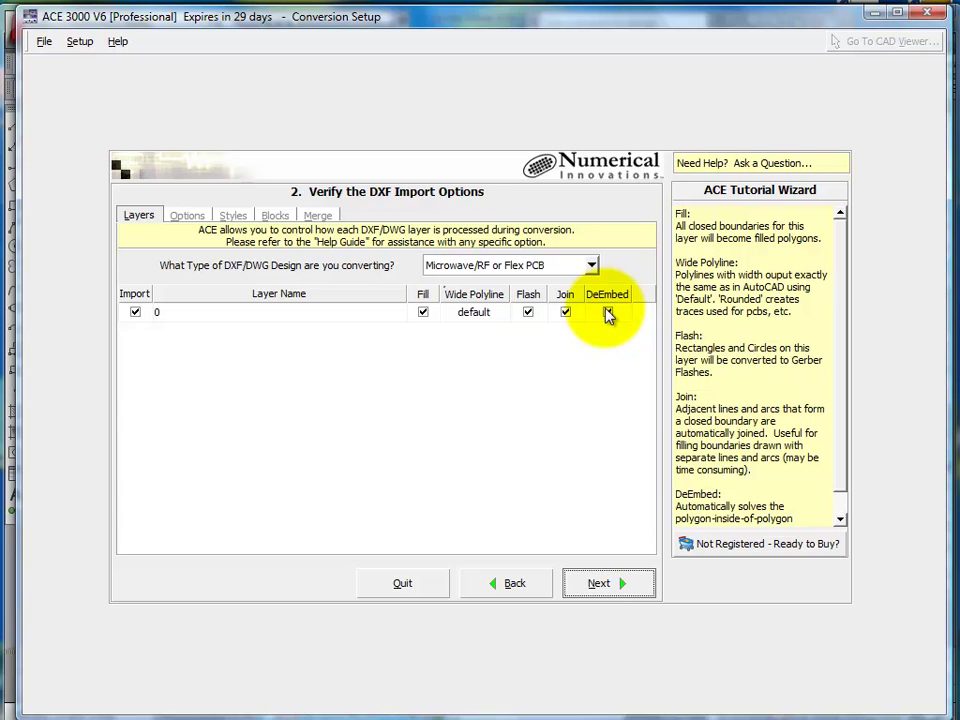
{"action": "left_click", "coordinate": [607, 313]}
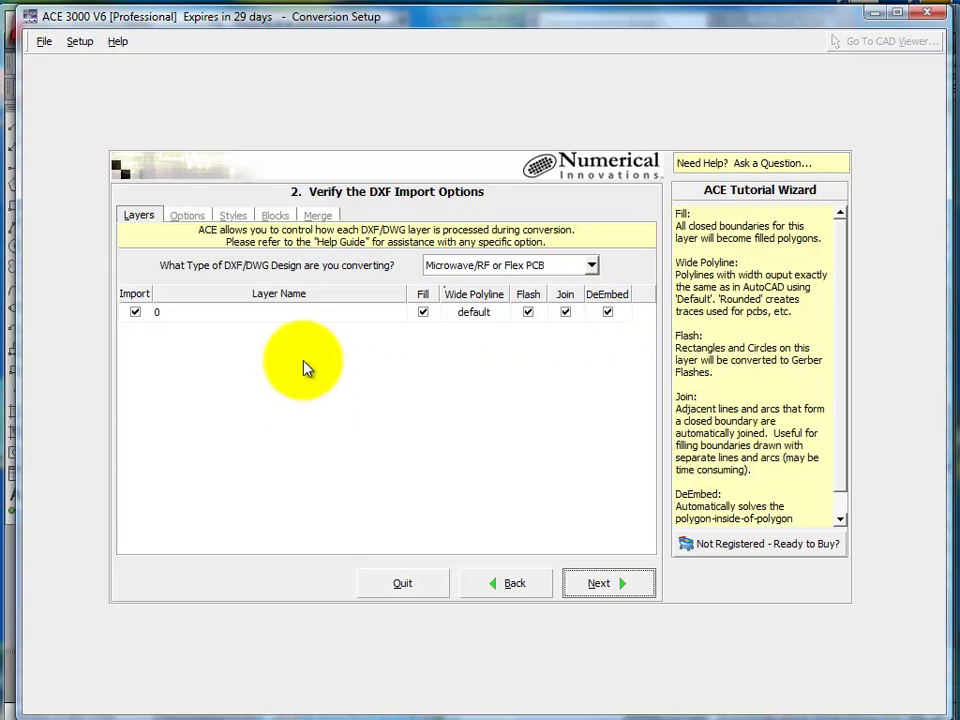
{"action": "left_click", "coordinate": [190, 215]}
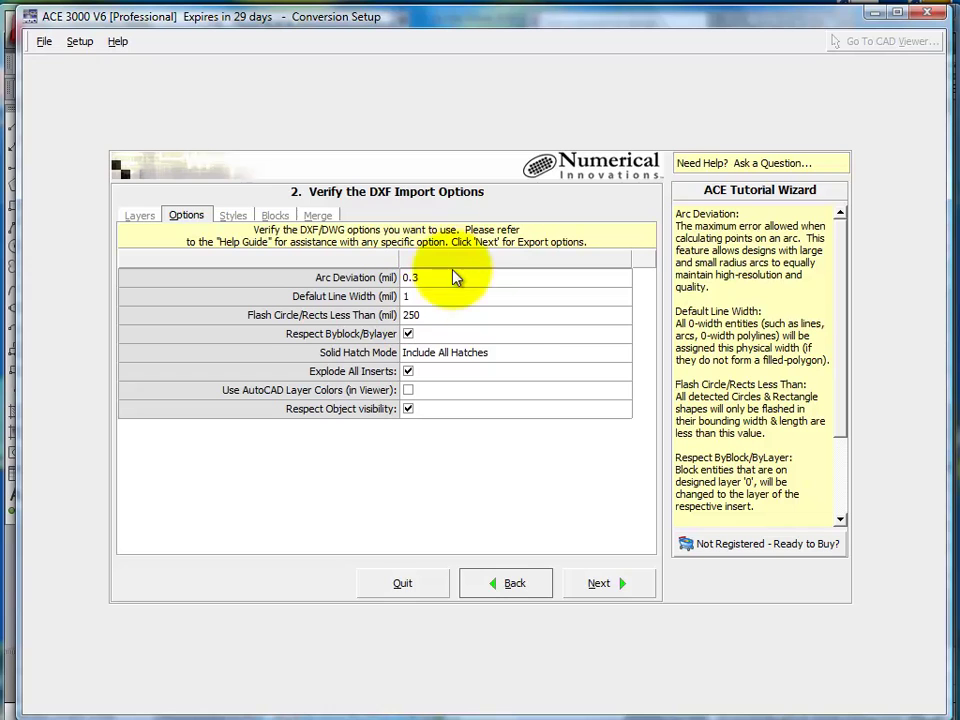
{"action": "left_click", "coordinate": [140, 216]}
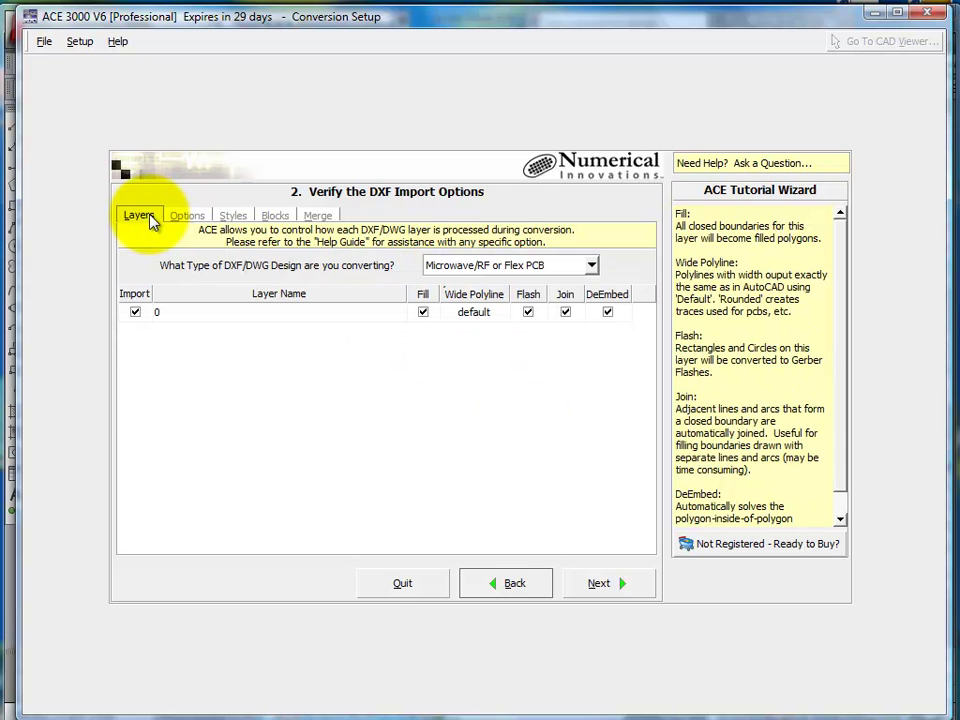
Step: Keep the default Gerber export options and run the import of the drawing
{"action": "left_click", "coordinate": [620, 583]}
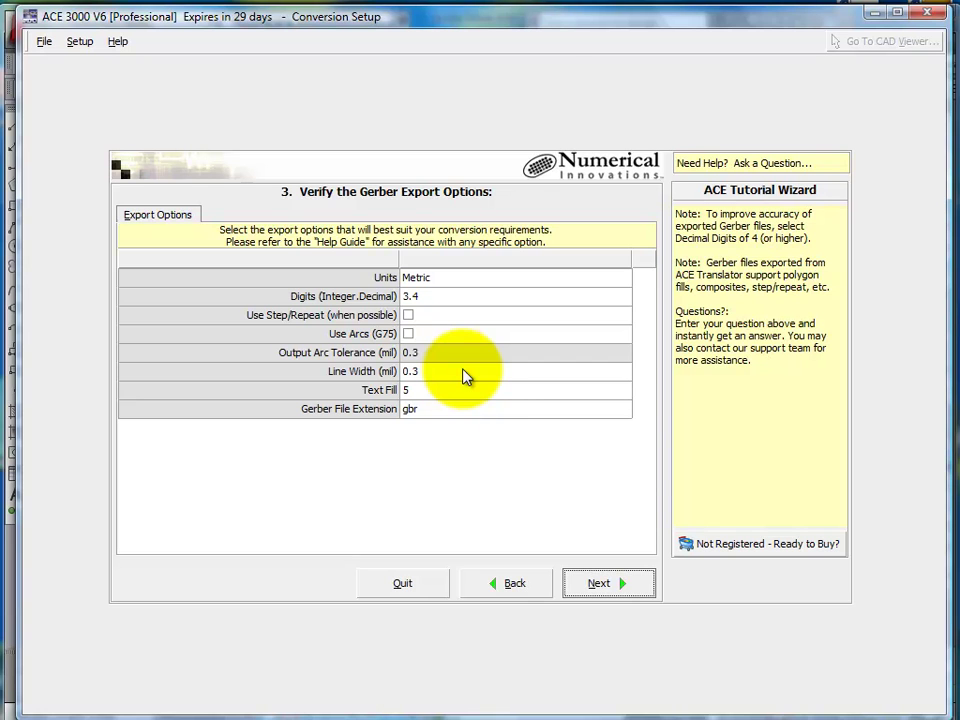
{"action": "left_click", "coordinate": [600, 583]}
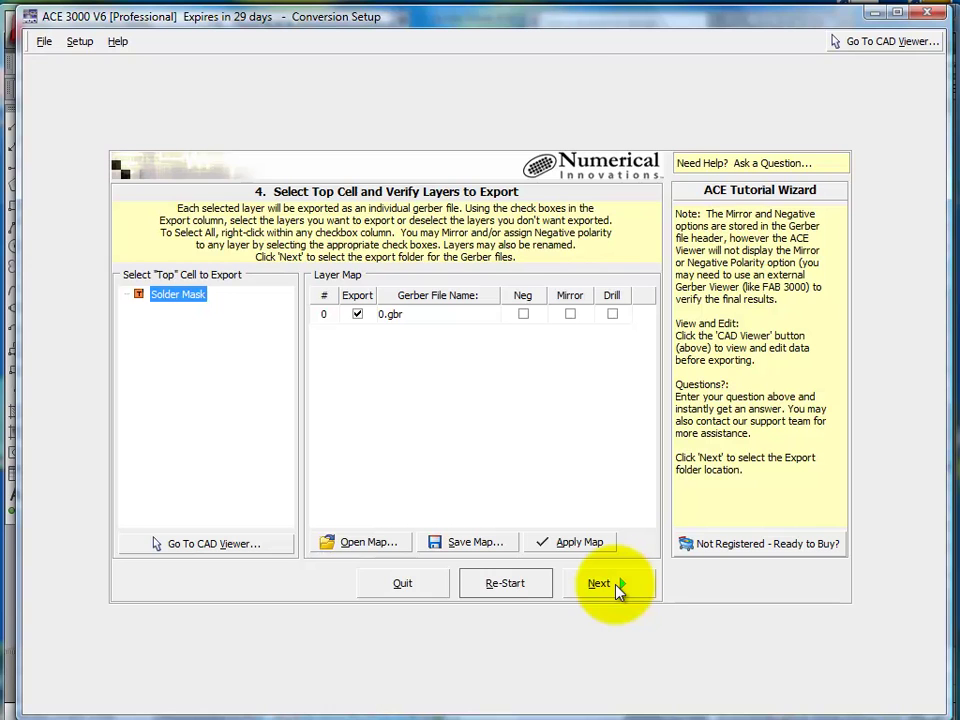
Step: Open the CAD viewer and zoom and pan across the board to check the filled pads
{"action": "left_click", "coordinate": [251, 548]}
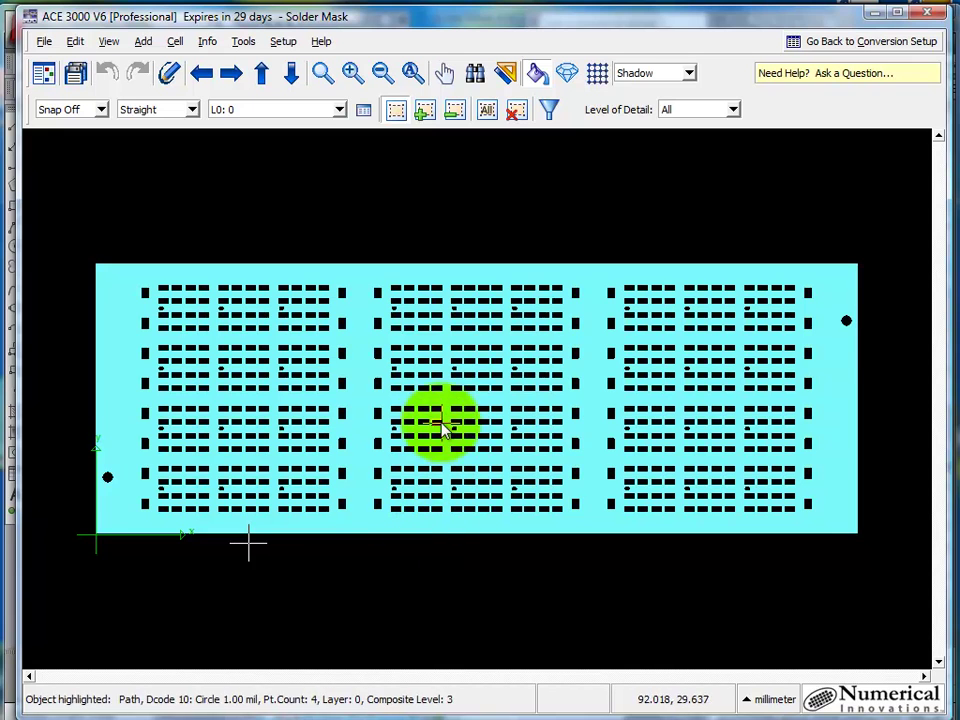
{"action": "scroll", "coordinate": [380, 322], "scroll_direction": "up", "scroll_amount": 3}
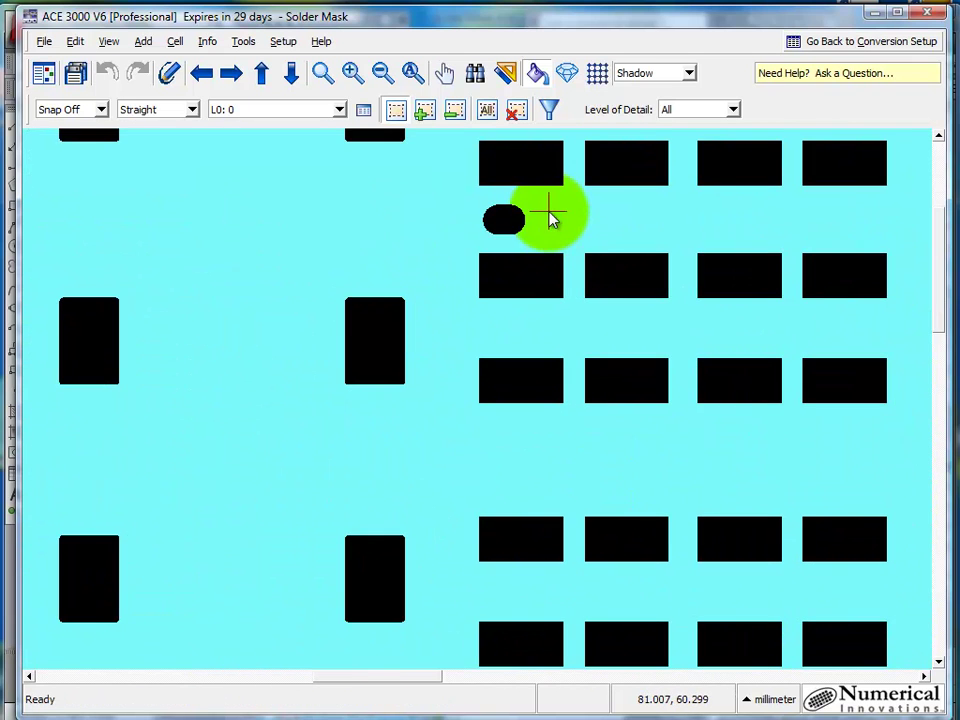
{"action": "scroll", "coordinate": [551, 218], "scroll_direction": "up", "scroll_amount": 3}
{"action": "scroll", "coordinate": [536, 223], "scroll_direction": "down", "scroll_amount": 5}
{"action": "scroll", "coordinate": [480, 257], "scroll_direction": "up", "scroll_amount": 3}
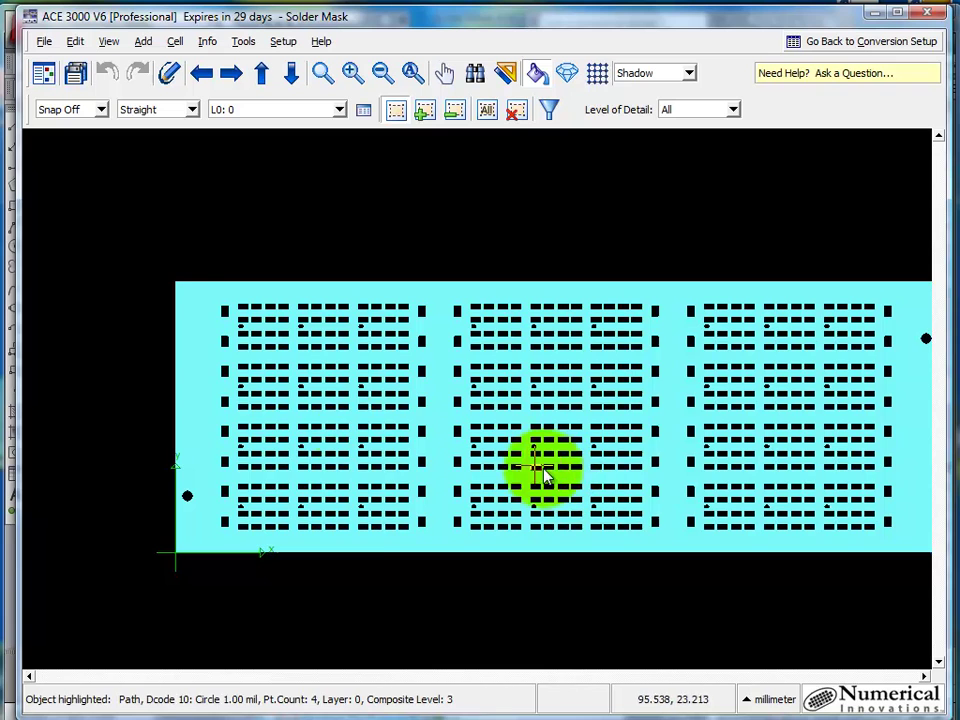
{"action": "scroll", "coordinate": [339, 444], "scroll_direction": "up", "scroll_amount": 4}
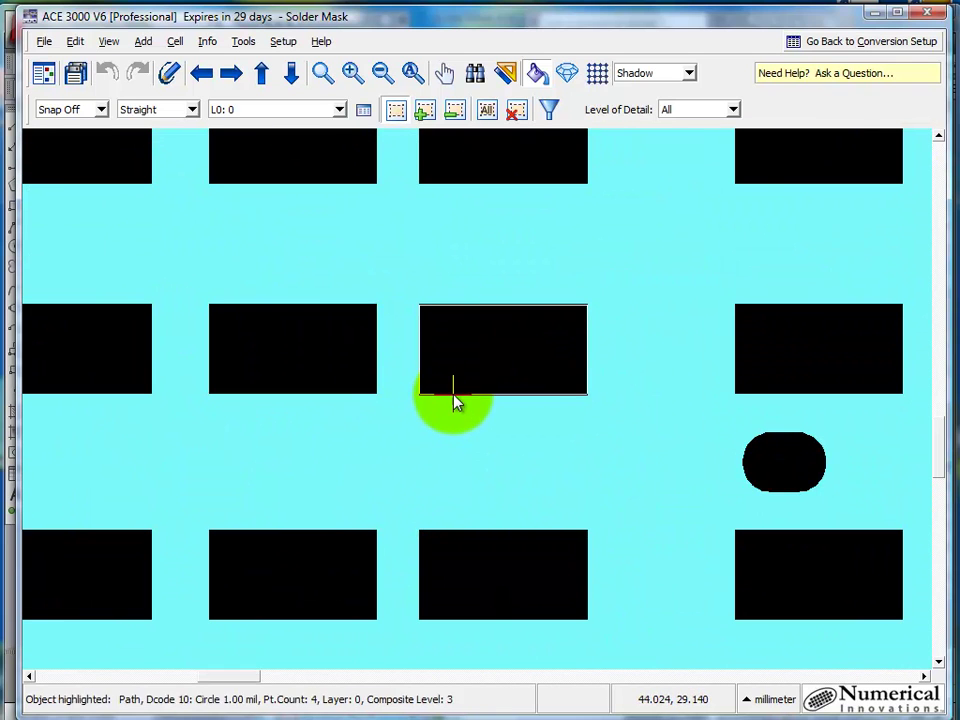
{"action": "scroll", "coordinate": [583, 407], "scroll_direction": "down", "scroll_amount": 6}
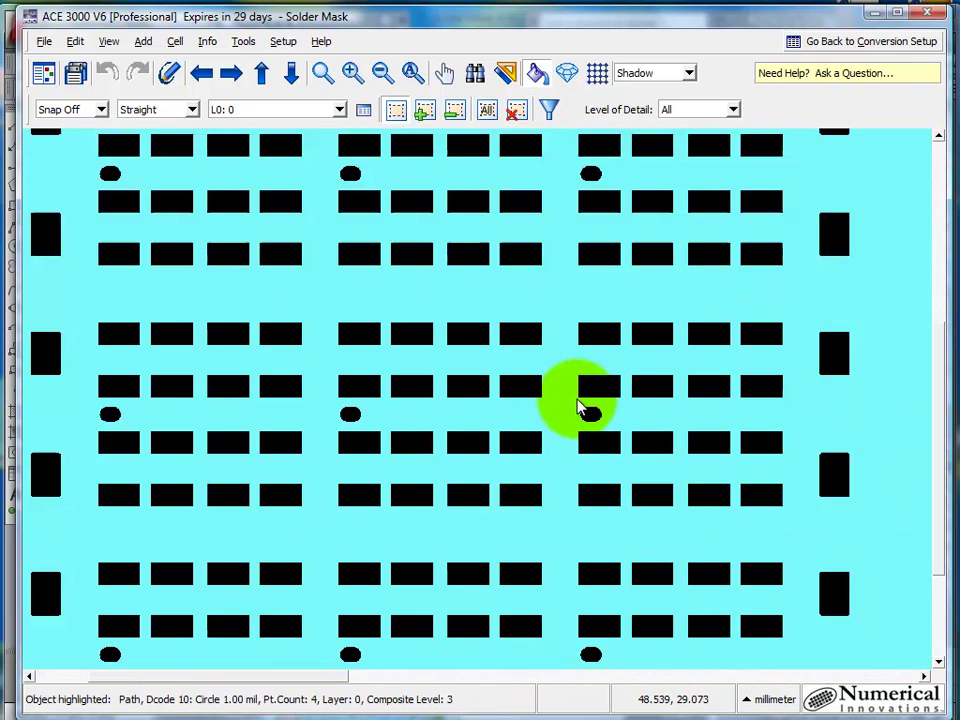
{"action": "middle_click_drag", "start_coordinate": [615, 398], "coordinate": [489, 369]}
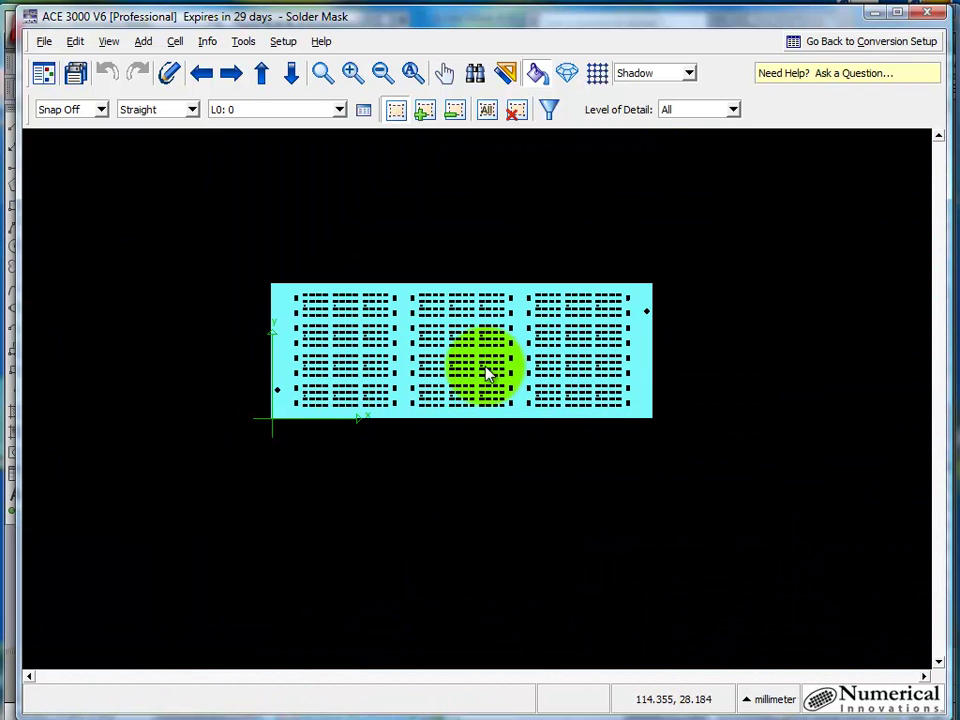
Step: Rename layer 0's Gerber output file from 0.gbr to soldermask.gbr
{"action": "left_click", "coordinate": [860, 44]}
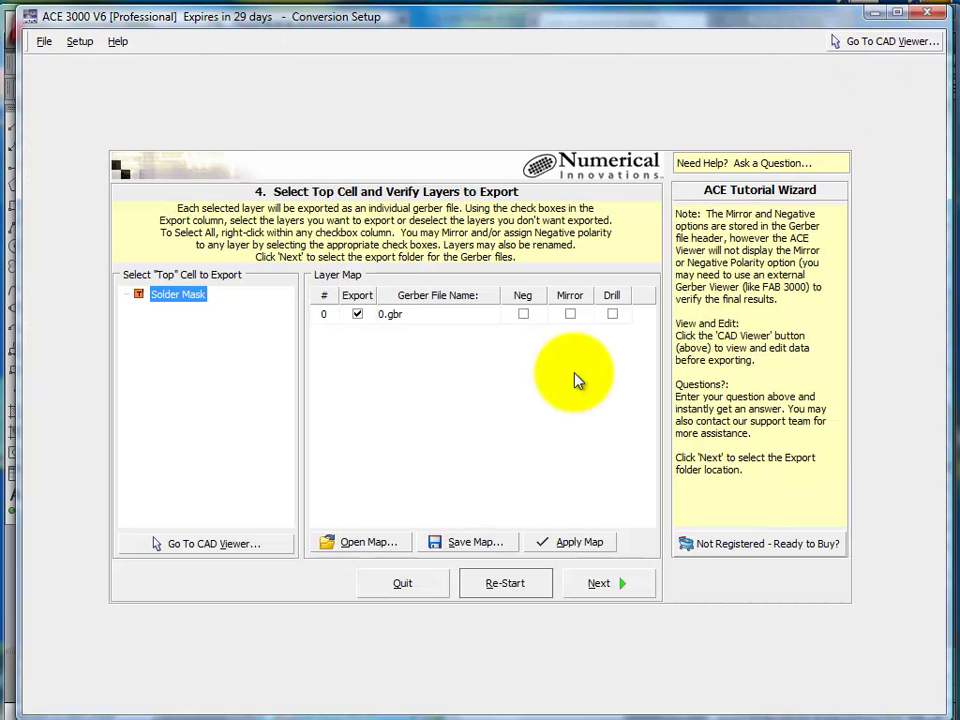
{"action": "left_click", "coordinate": [388, 318]}
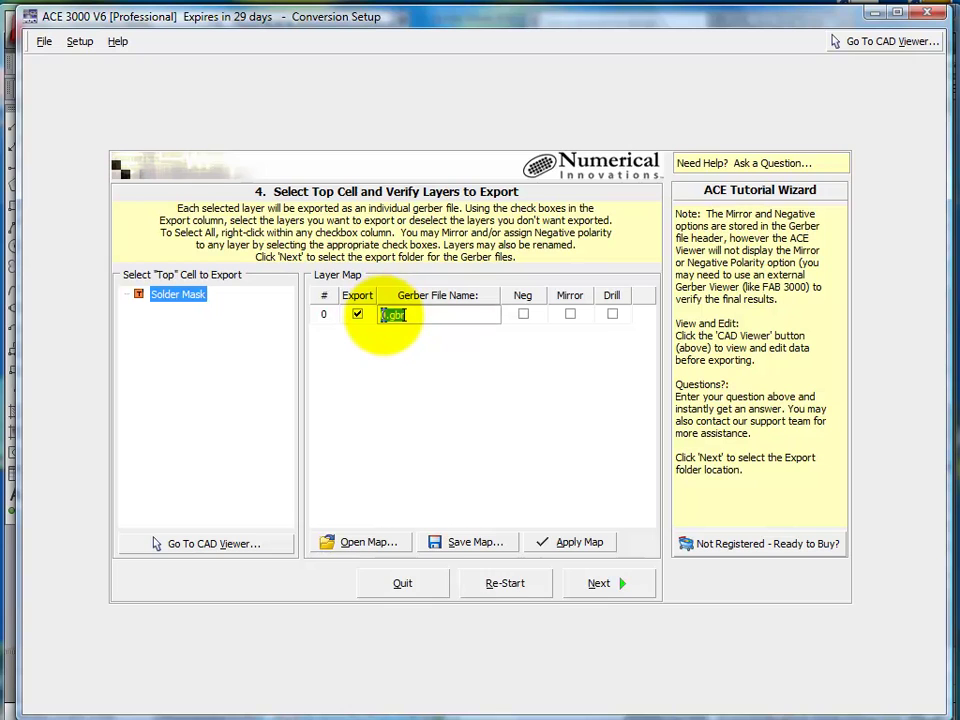
{"action": "double_click", "coordinate": [381, 316]}
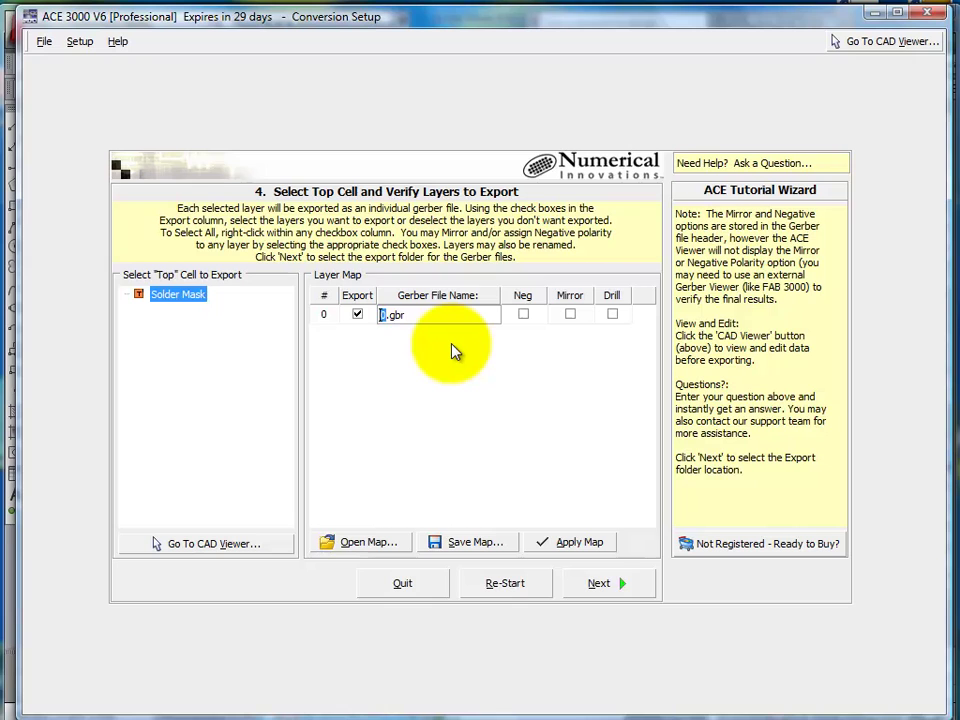
{"action": "type", "text": "soldermask"}
{"action": "key", "text": "Return"}
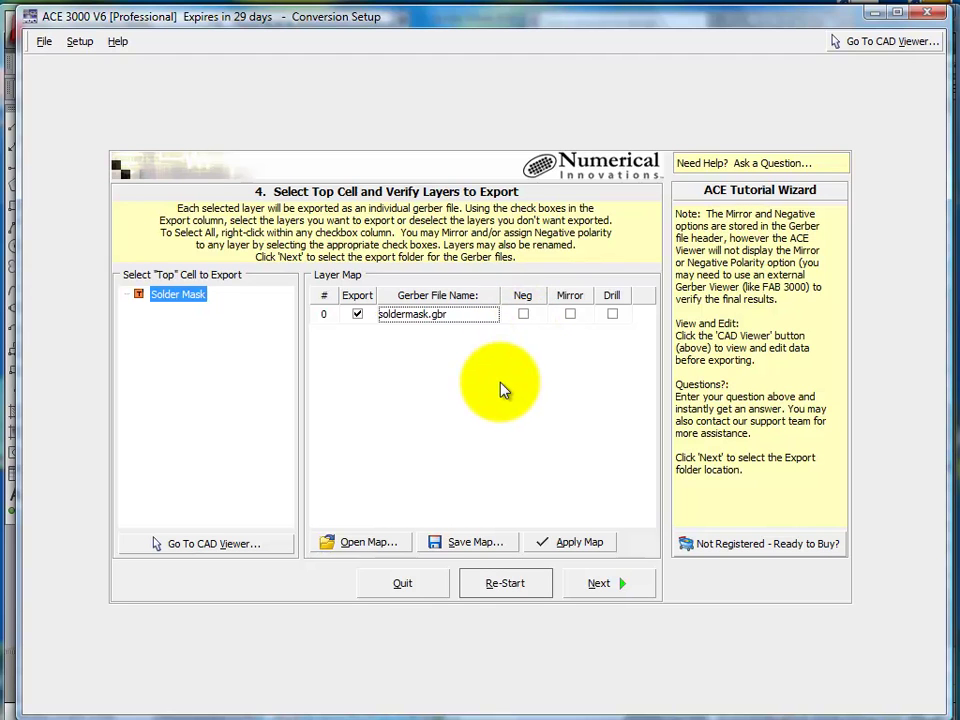
Step: Create a new mygerber folder inside 4-11 and export soldermask.gbr into it
{"action": "left_click", "coordinate": [632, 586]}
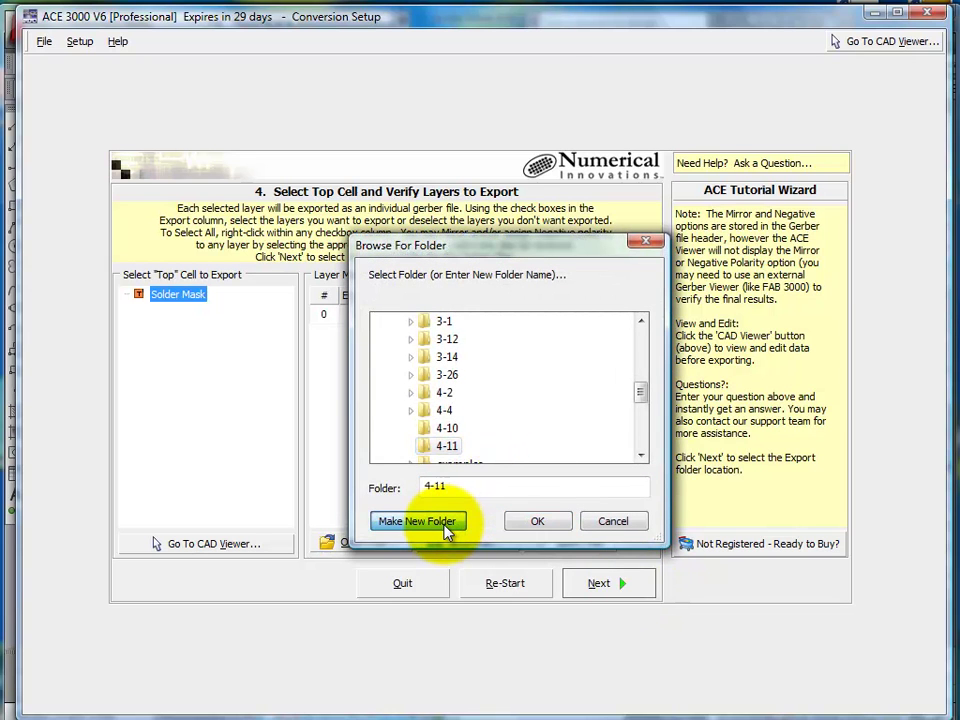
{"action": "left_click", "coordinate": [447, 530]}
{"action": "type", "text": "mygerber"}
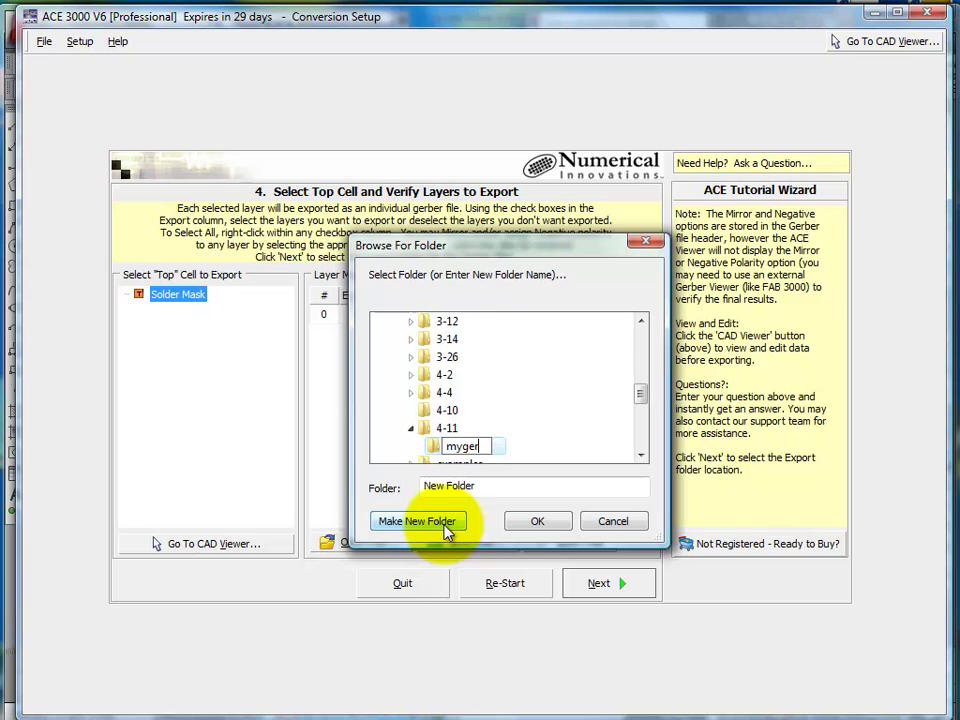
{"action": "left_click", "coordinate": [536, 522]}
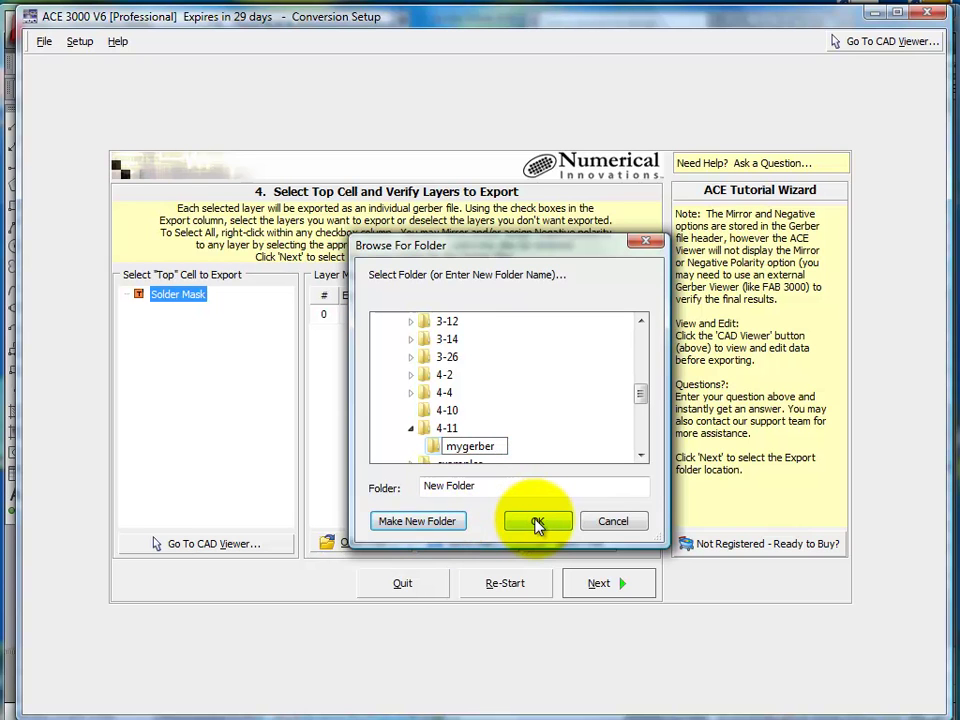